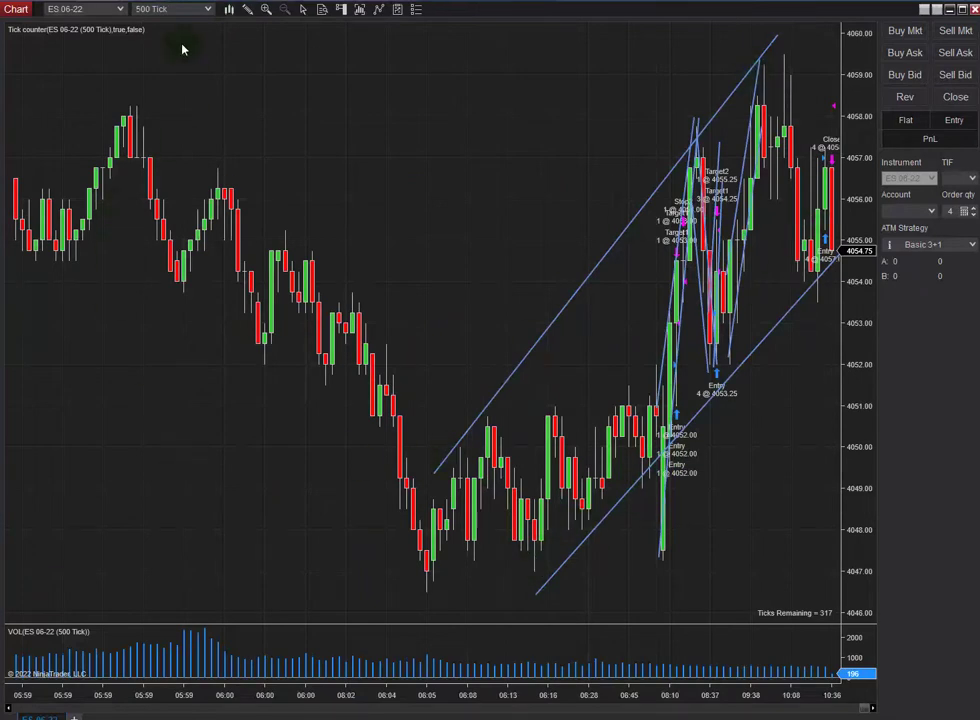
Switch the ES 06-22 chart to a 100 Tick interval and bring the trades between 08:00 and 09:44 into view.
click(208, 12)
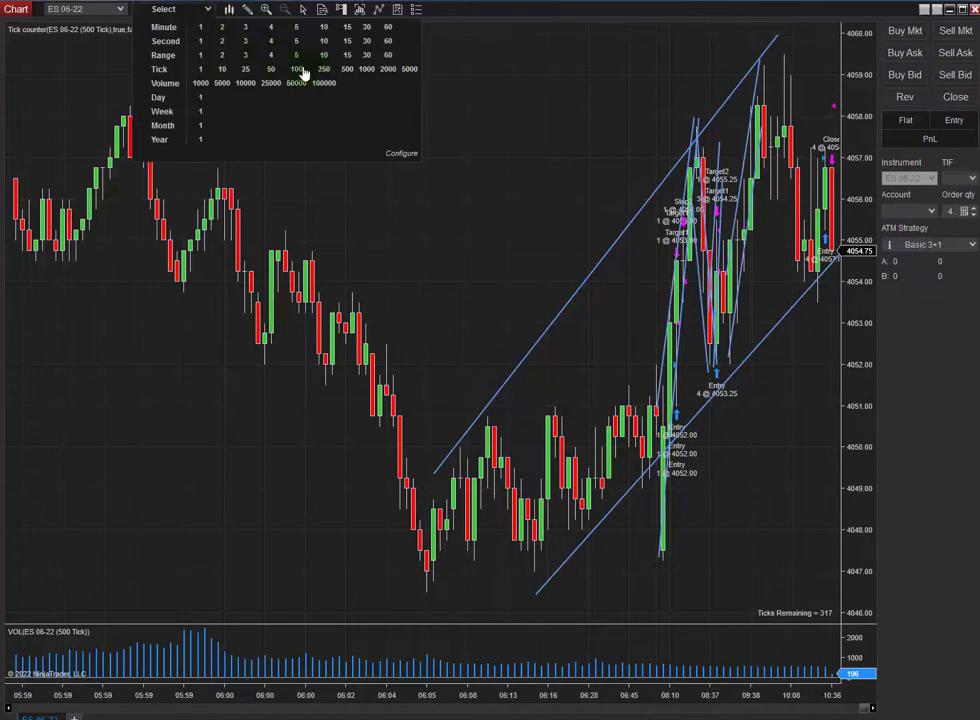
click(298, 70)
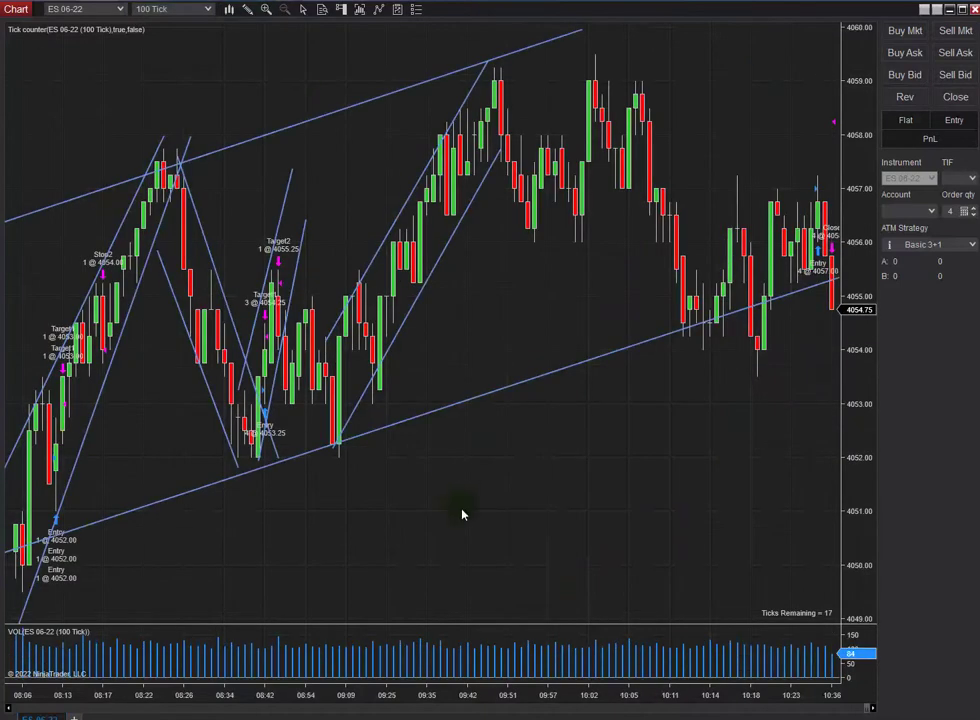
drag(633, 521, 710, 510)
drag(488, 517, 524, 514)
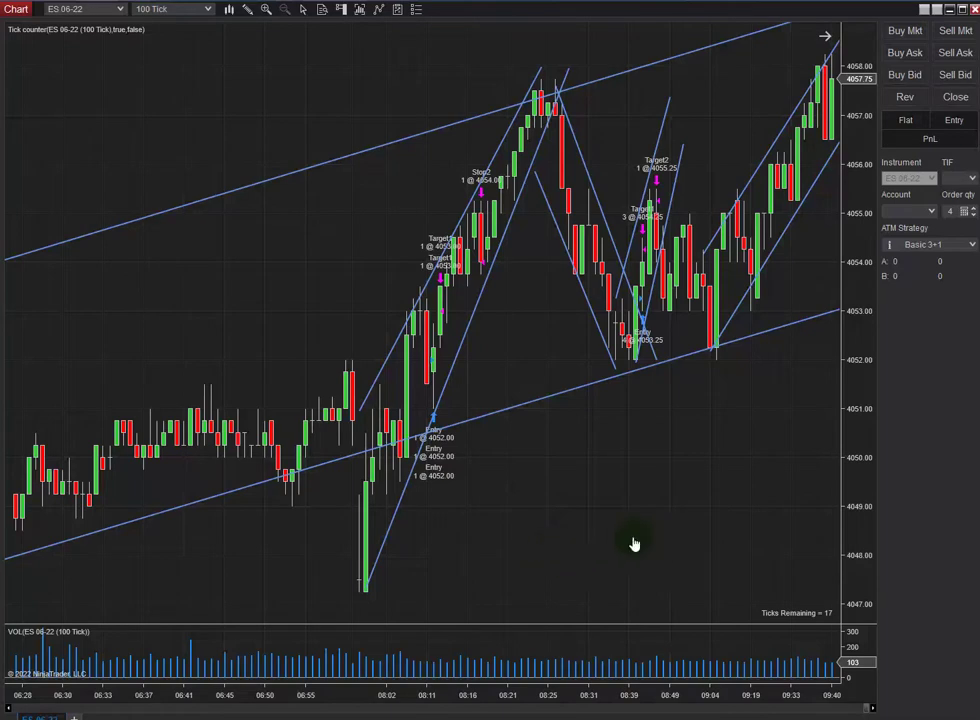
scroll(627, 545, down, 1)
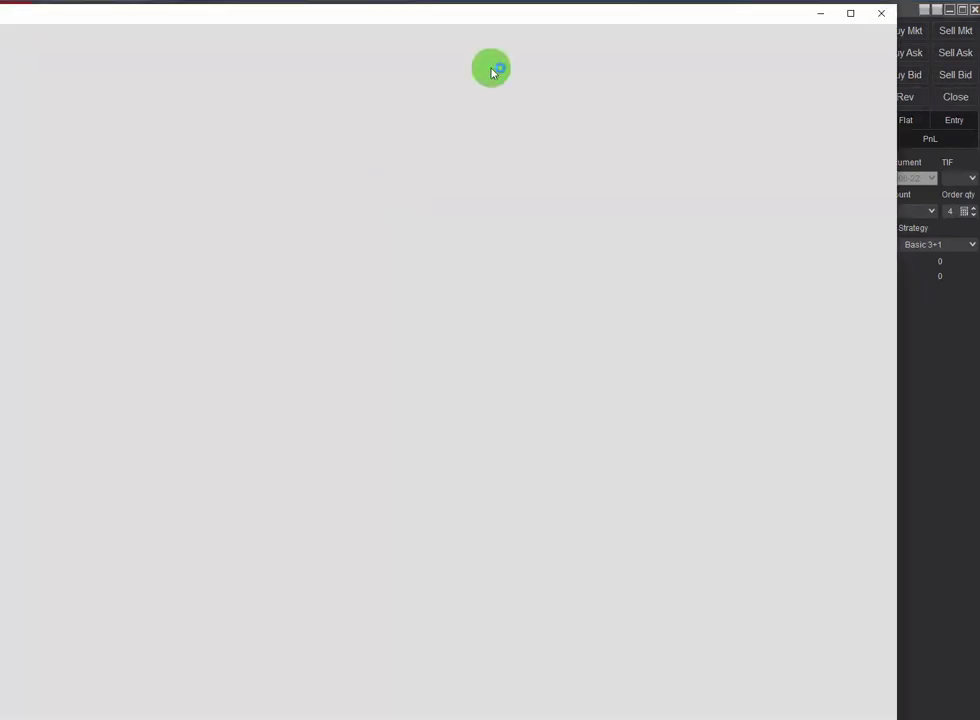
Dismiss the tip of the day and move the trading journal spreadsheet window off the chart.
click(881, 13)
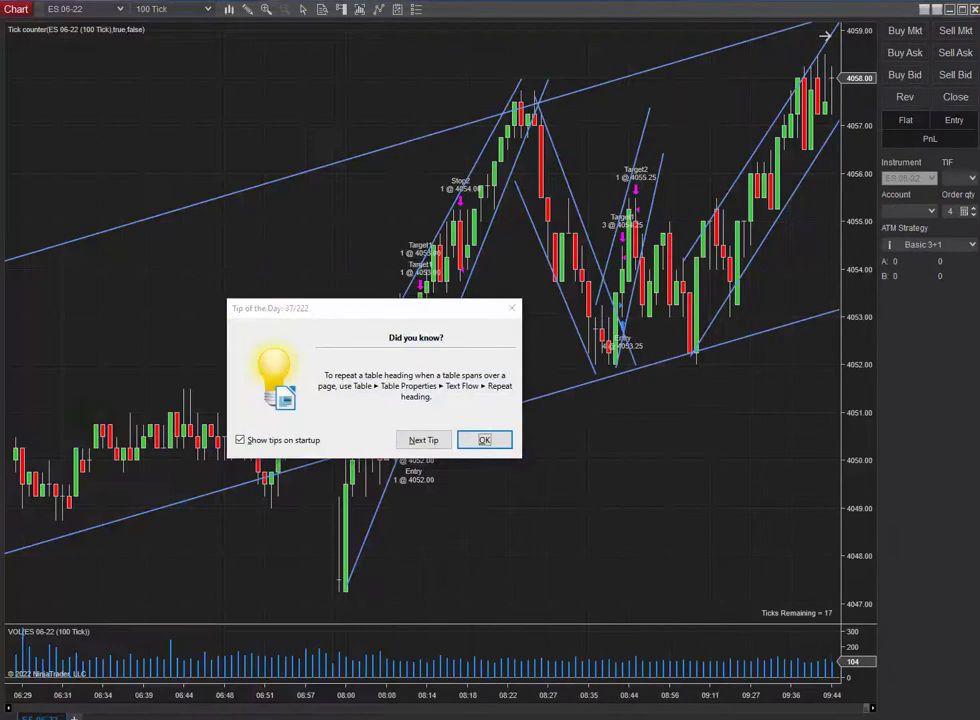
click(484, 440)
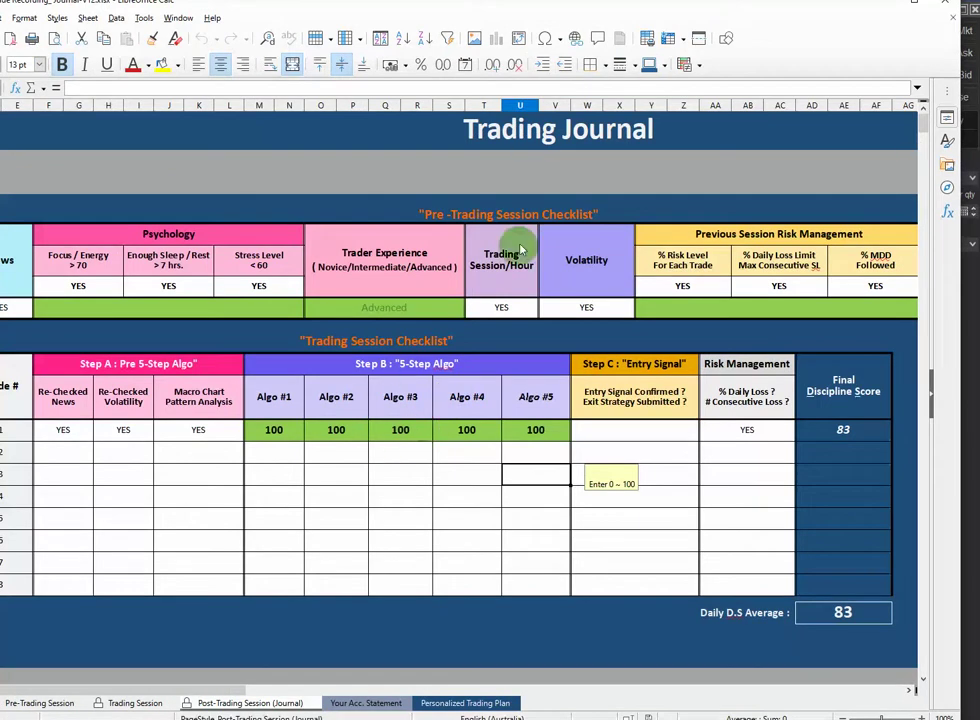
drag(829, 10, 0, 85)
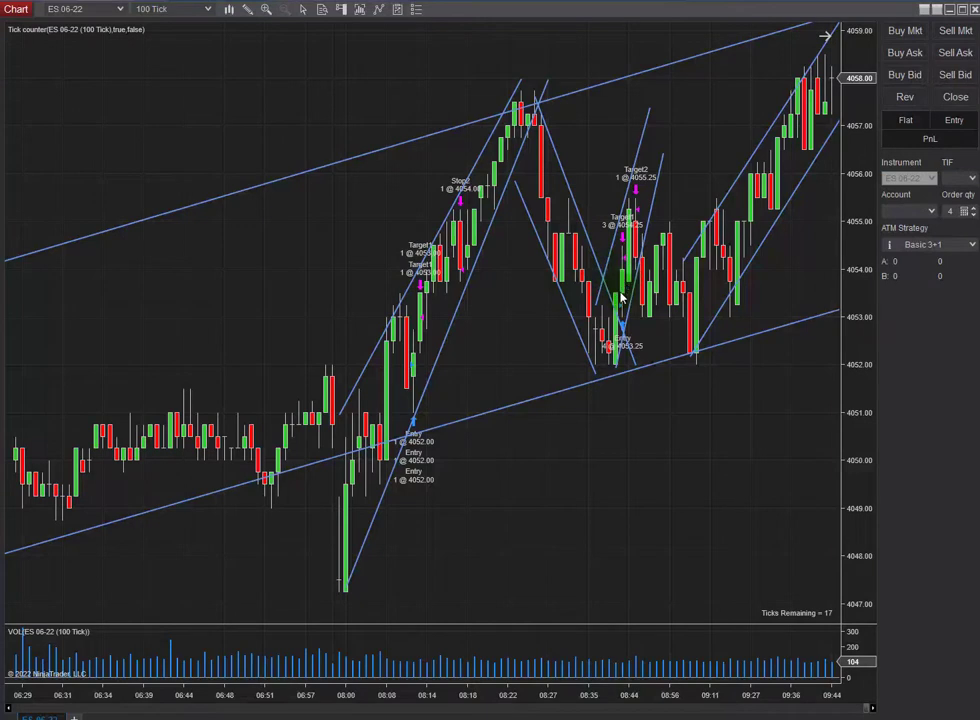
Set the ES 06-22 chart to a 25 Tick interval and bring the 4052.00 entries around 08:12 into view.
click(210, 9)
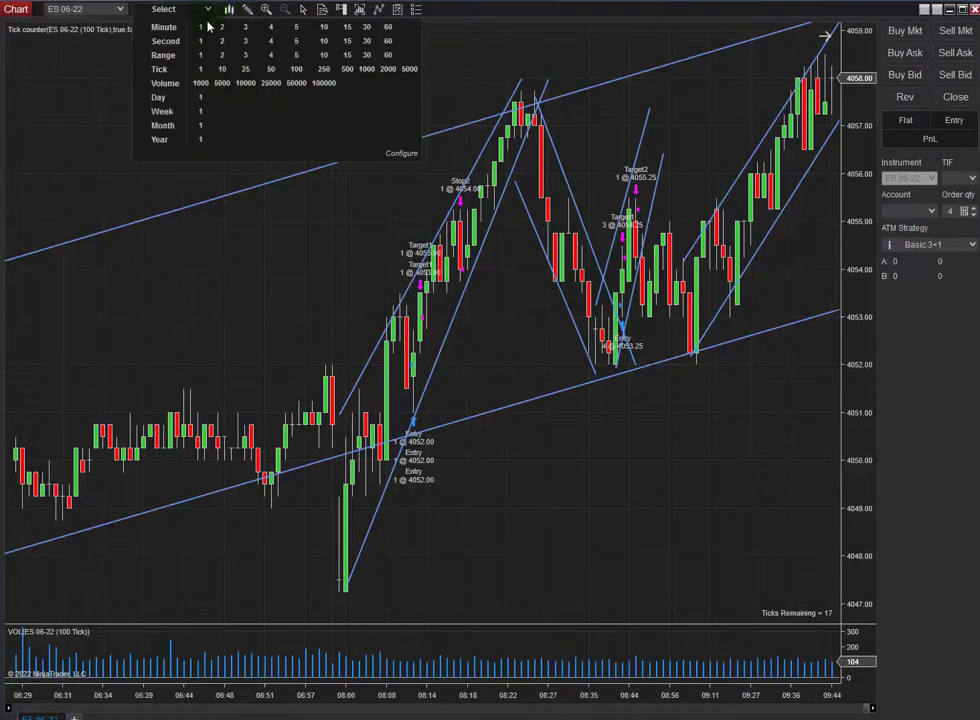
click(245, 69)
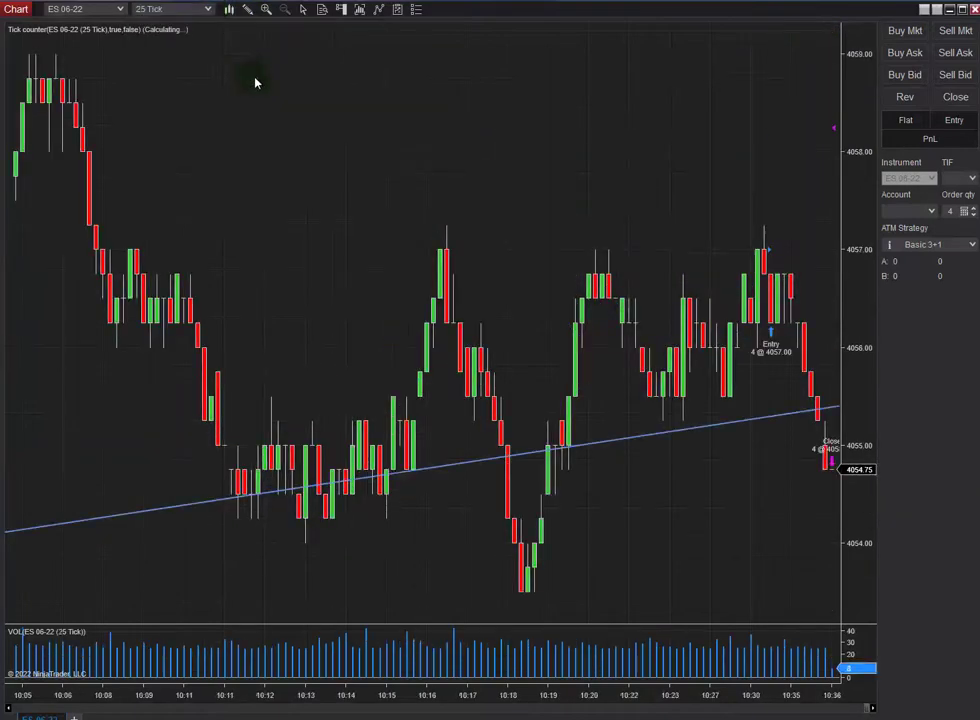
scroll(264, 245, up, 10)
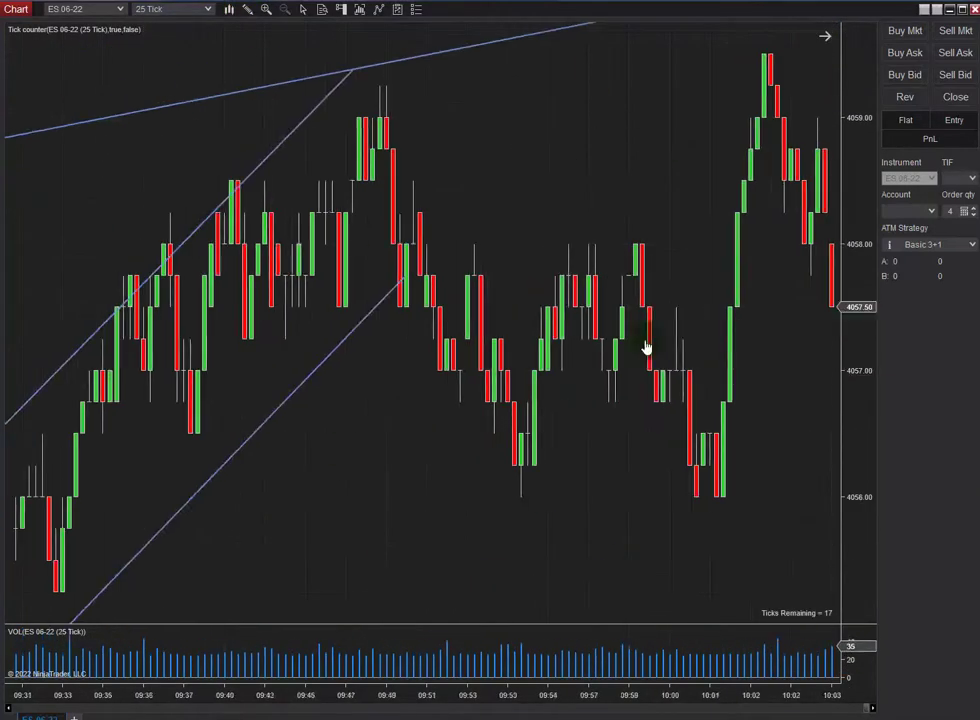
scroll(455, 432, up, 8)
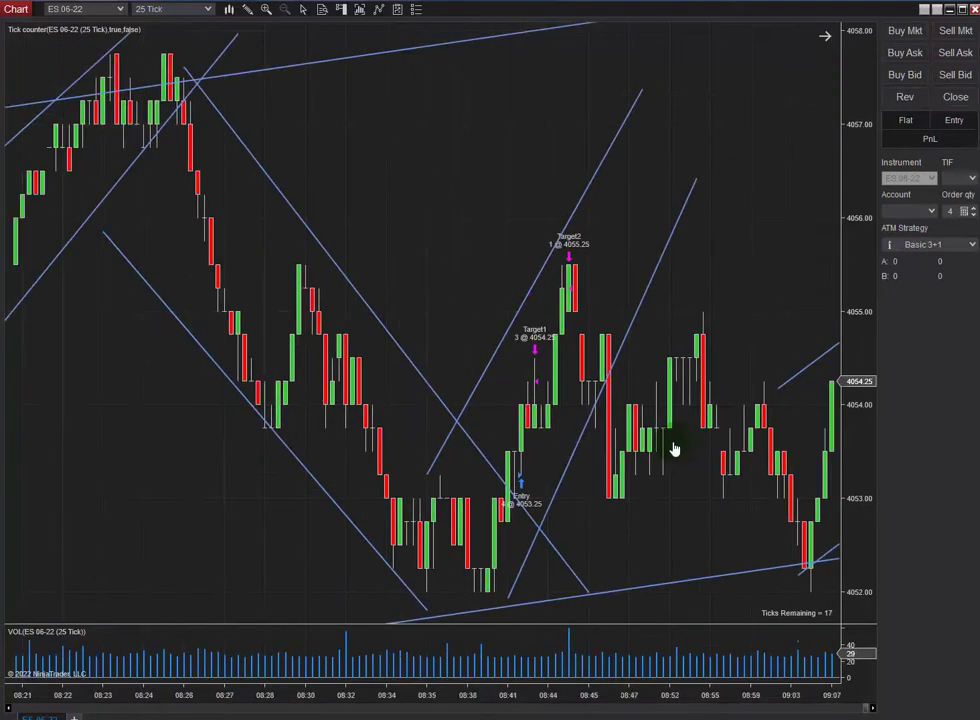
scroll(438, 291, up, 10)
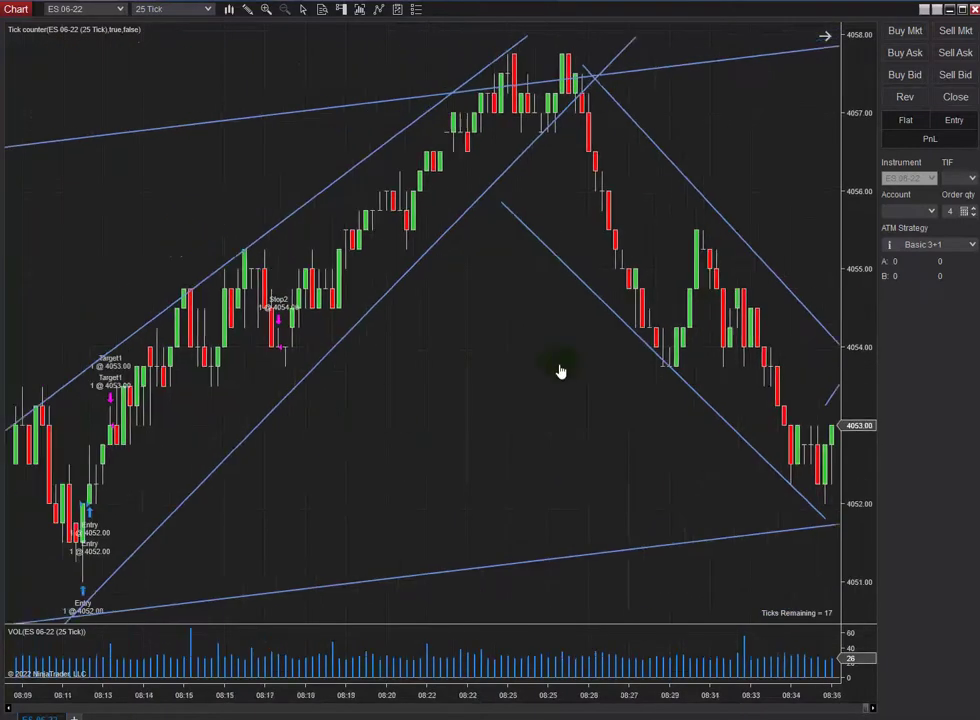
drag(753, 350, 674, 348)
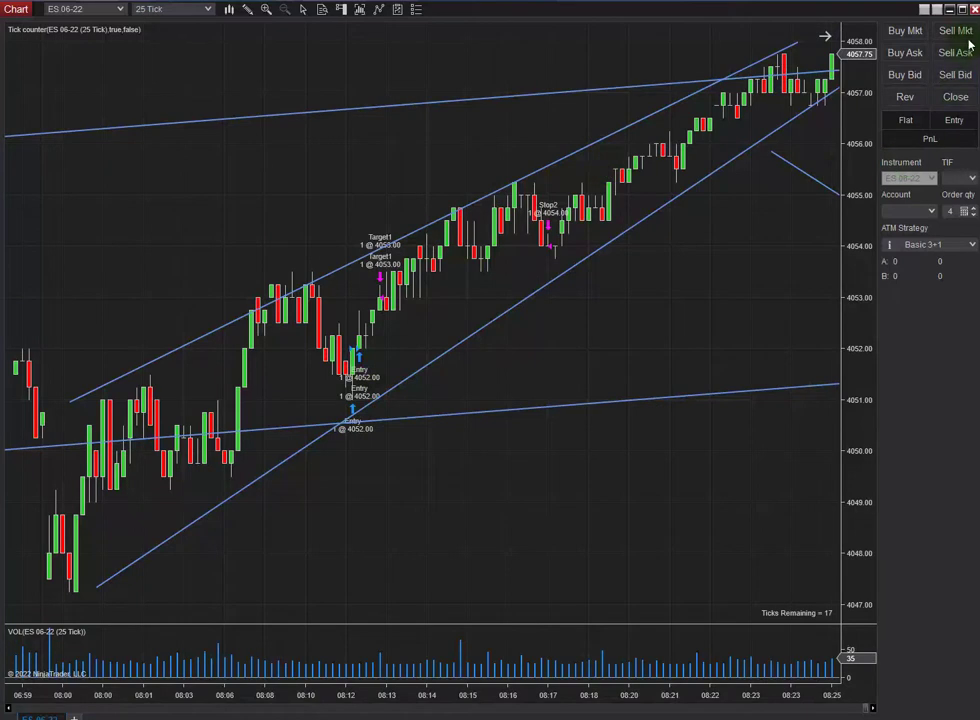
Annotate the 4052.00 trade with a numbered entry marker, a red line below it and check marks at entry and exits, and undo the marks.
drag(384, 348, 437, 331)
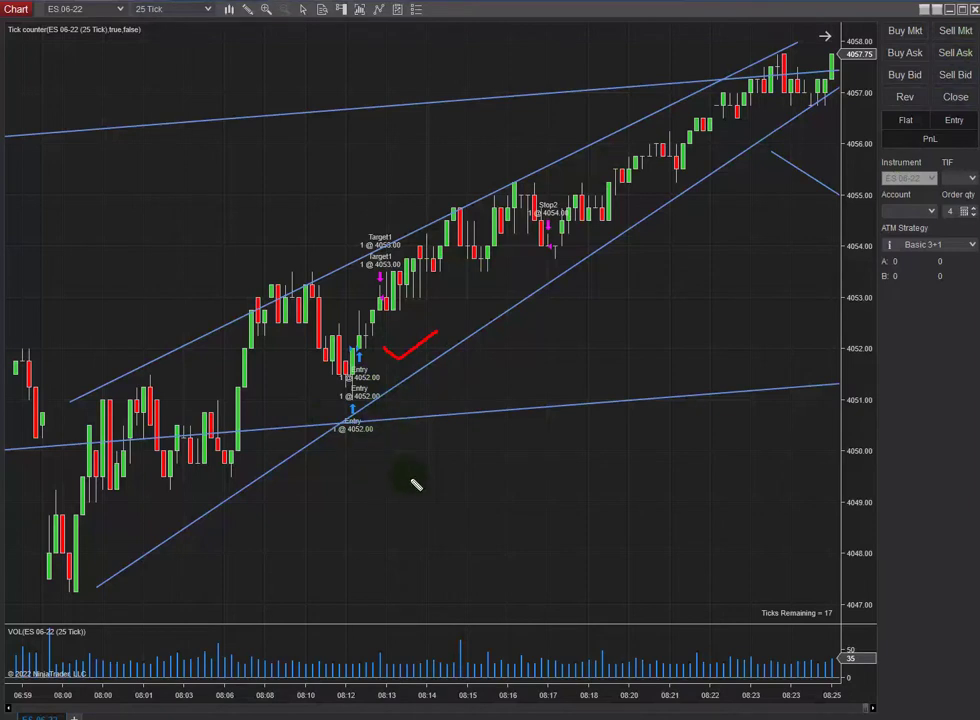
drag(350, 477, 414, 477)
drag(101, 64, 769, 19)
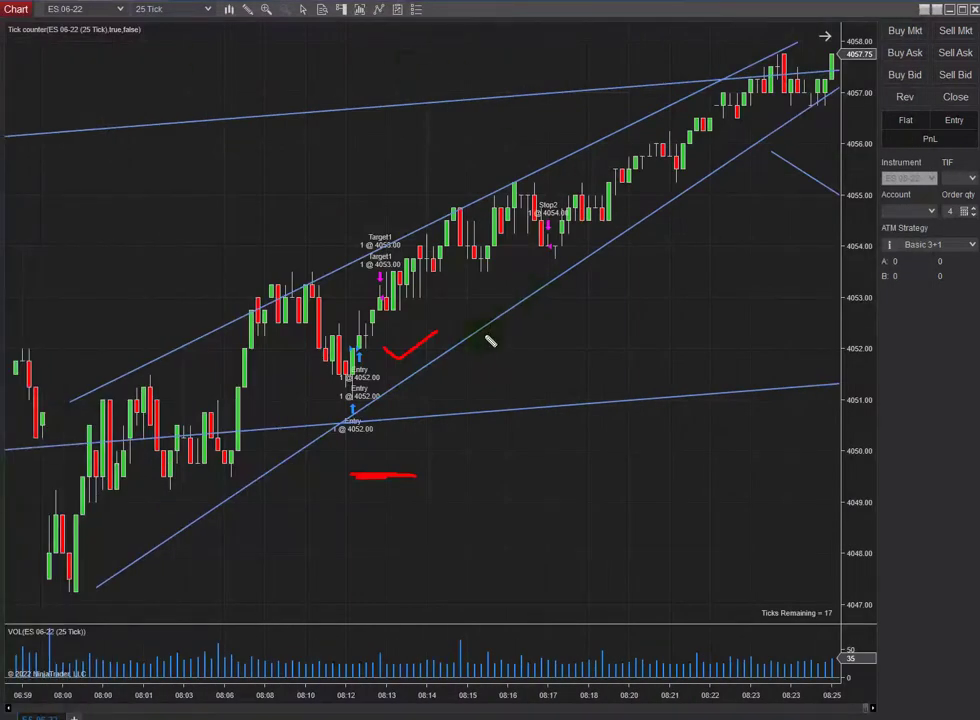
click(350, 351)
drag(394, 292, 437, 280)
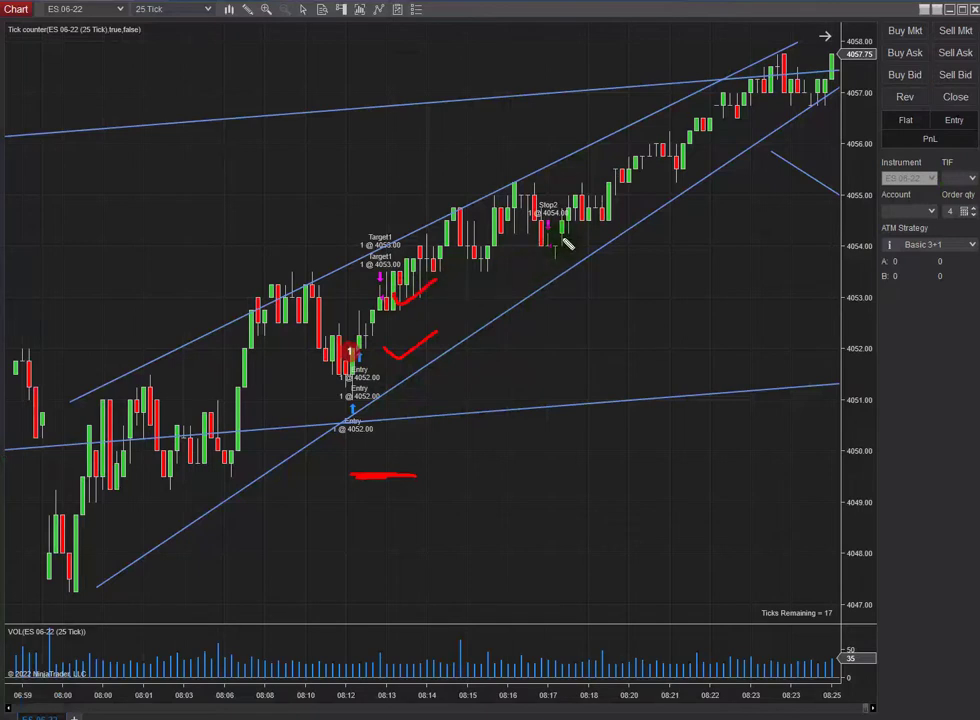
drag(560, 237, 592, 226)
key(ctrl+z)
key(ctrl+z)
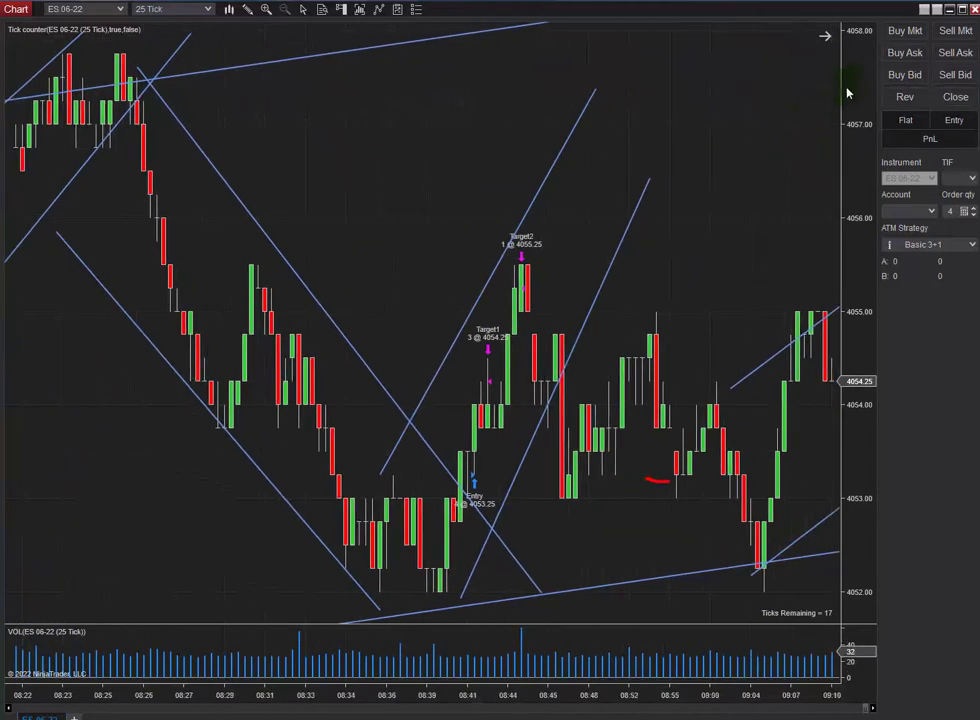
Compress the price scale and pull the lower end of the descending channel's upper trend line inward to about 4051.65.
drag(850, 87, 800, 272)
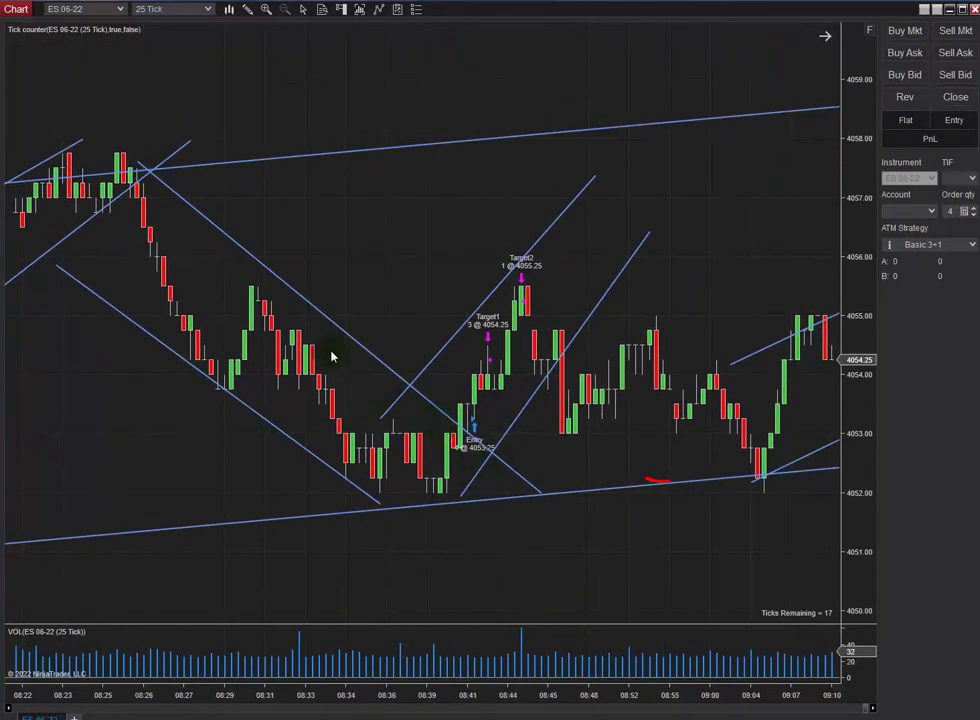
click(529, 487)
drag(540, 492, 502, 515)
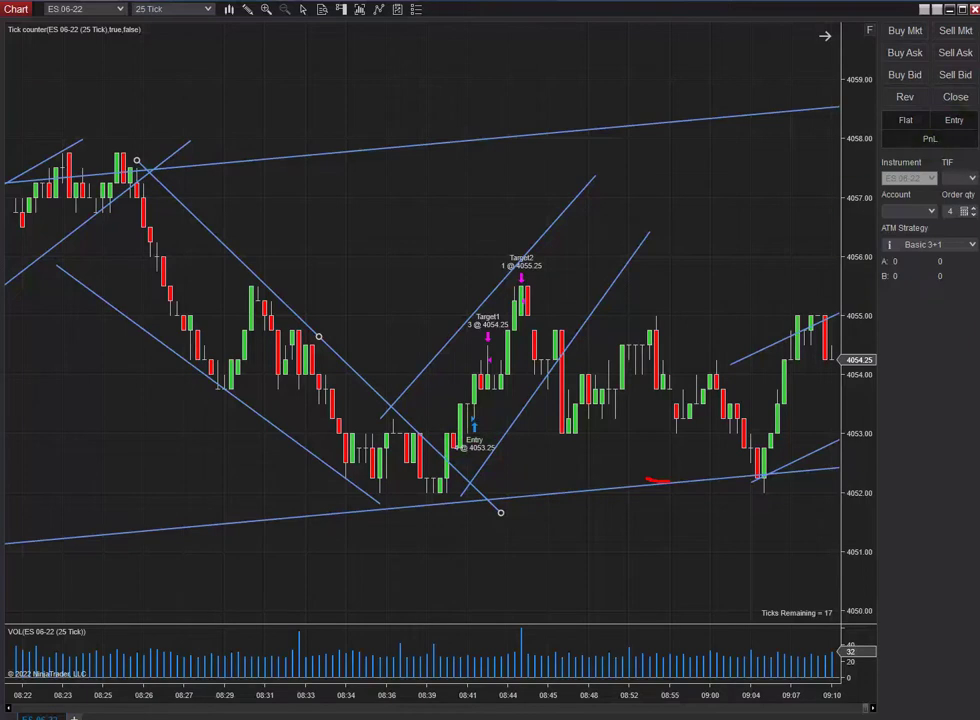
Annotate the 4053.25 trade with a numbered entry marker, a red line below it and check marks near both targets, and undo the marks.
click(489, 422)
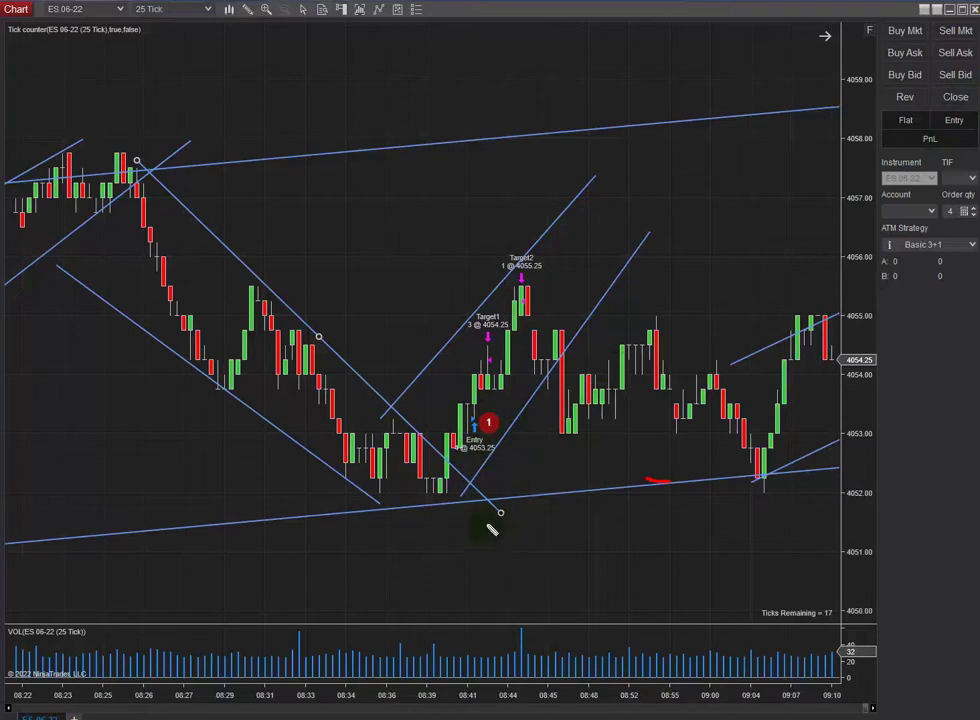
drag(507, 510, 479, 512)
drag(490, 360, 542, 334)
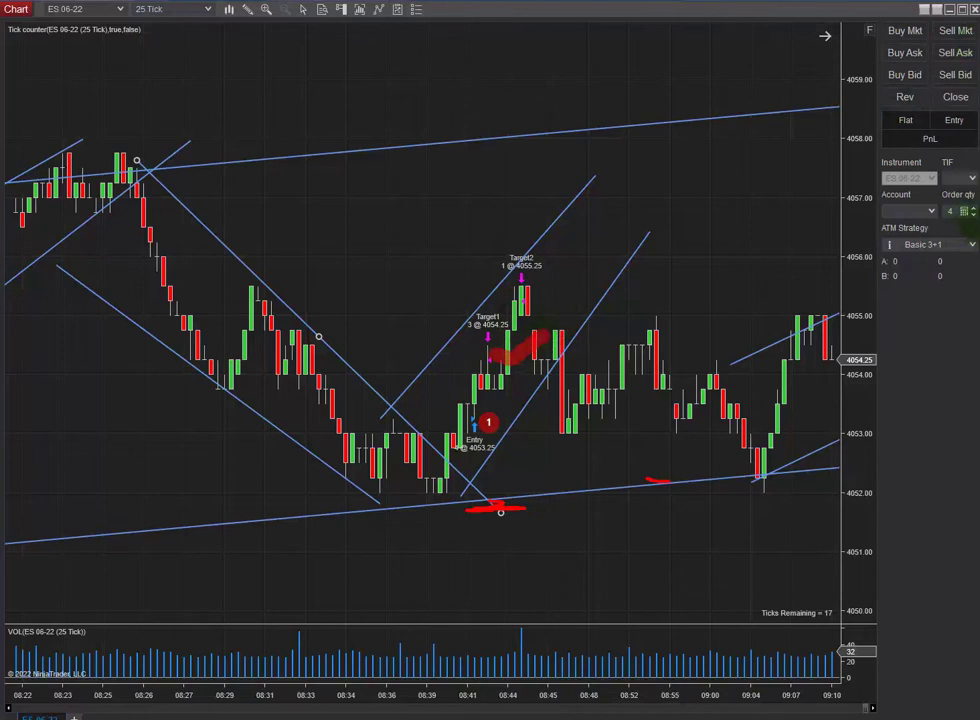
key(ctrl+z)
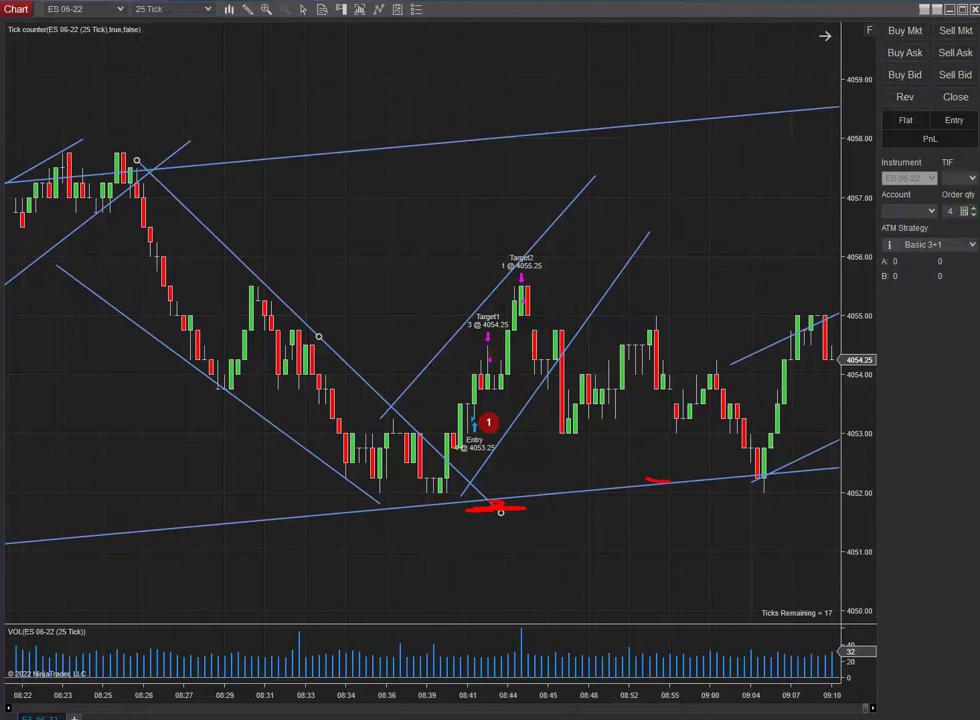
drag(505, 361, 530, 343)
drag(544, 300, 600, 269)
key(ctrl+z)
key(ctrl+z)
key(ctrl+z)
key(ctrl+z)
Bring the rising channel between 09:04 and 09:47 into view on the 25 Tick chart.
drag(636, 542, 607, 543)
drag(691, 580, 172, 529)
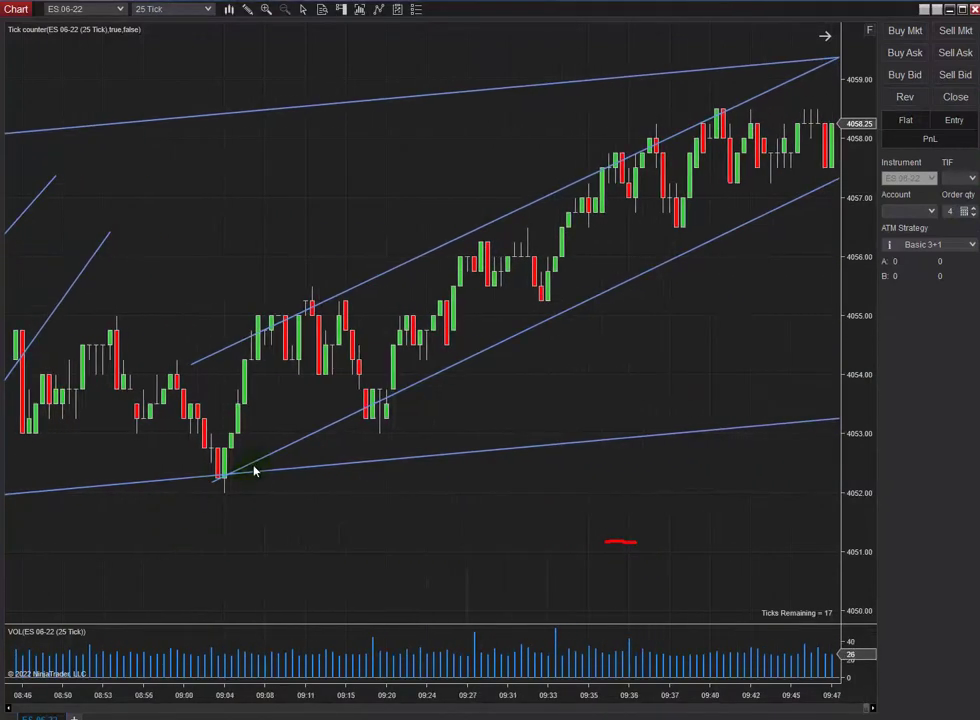